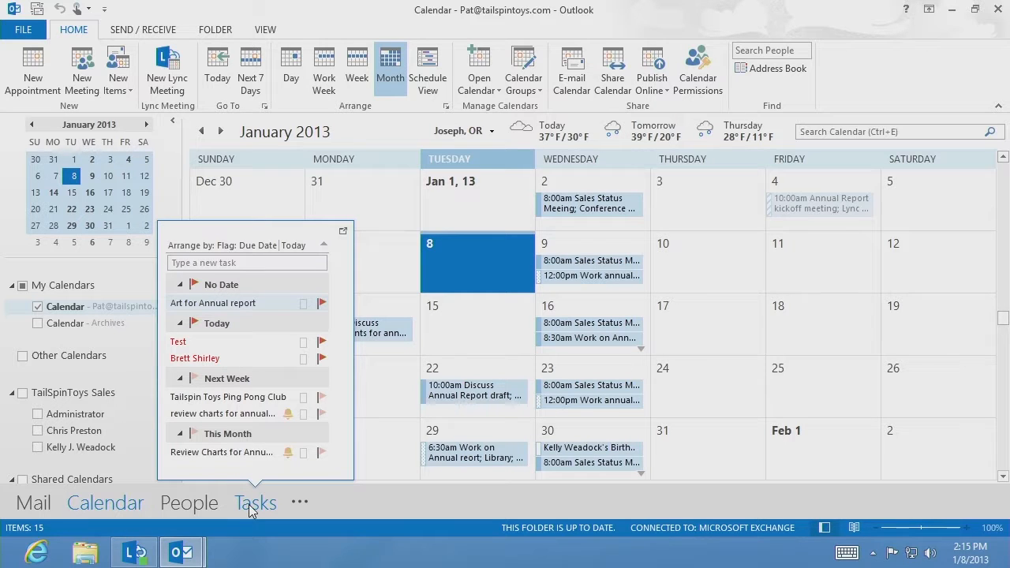
# Switch to the Tasks view and create a new task with the subject "Write draft of annual report"
pyautogui.click(254, 502)
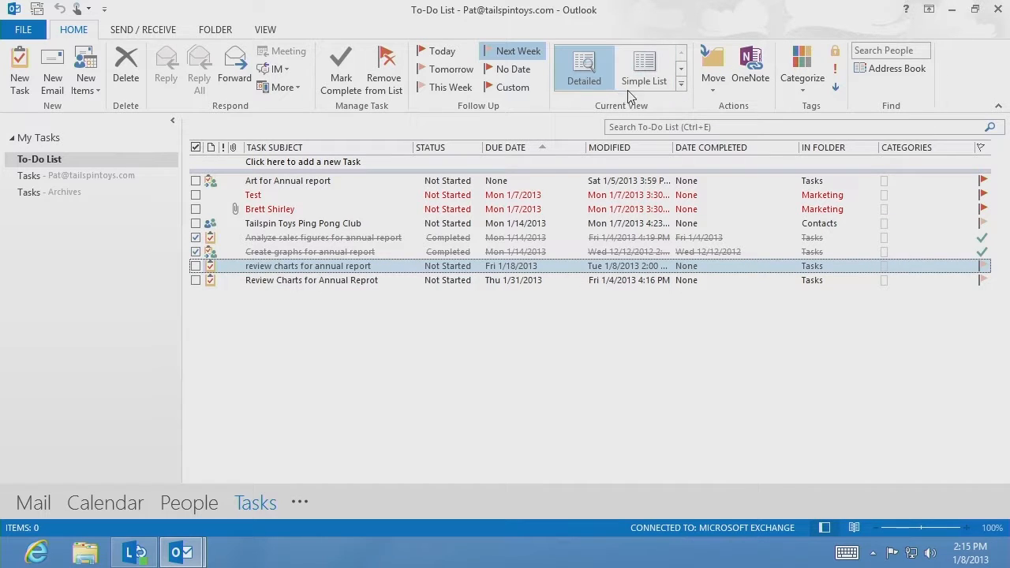
pyautogui.click(682, 71)
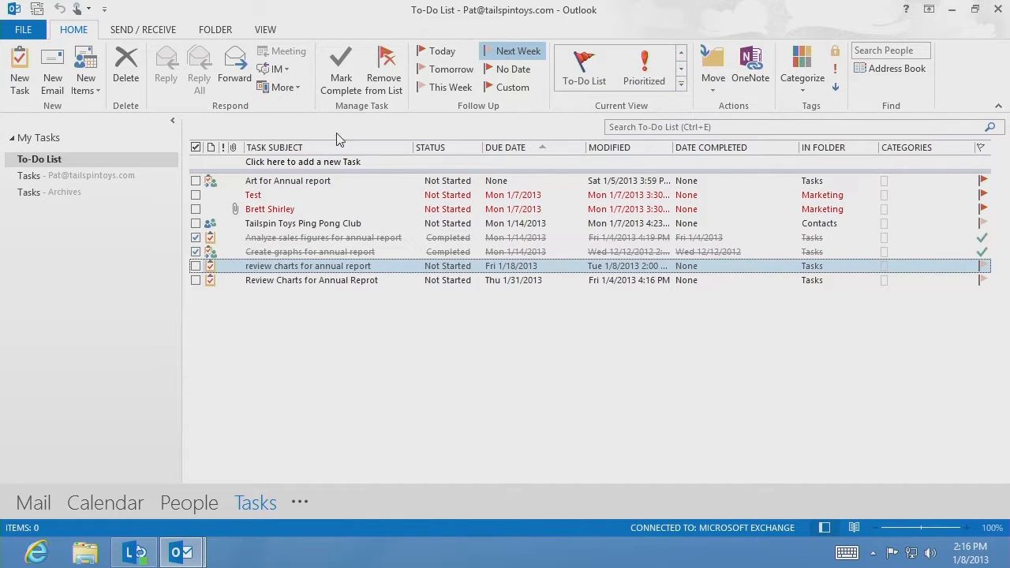
pyautogui.click(22, 72)
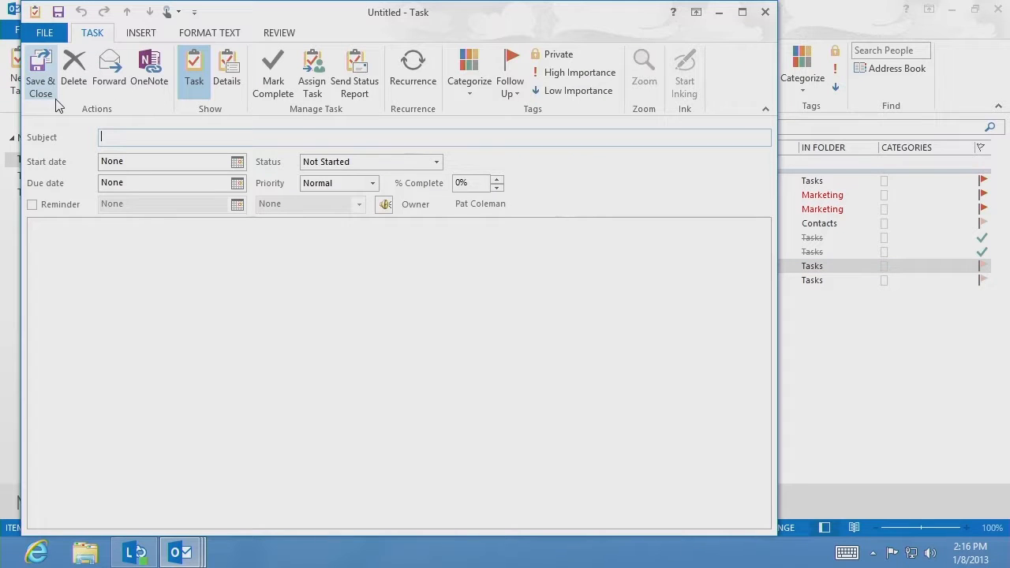
pyautogui.write('Write draft of annual report')
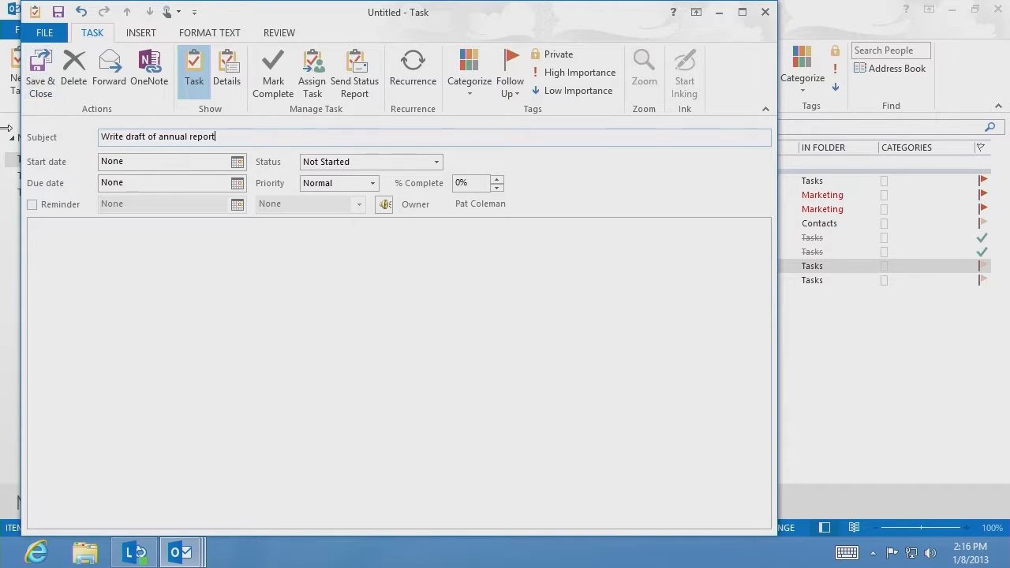
# Turn on the new task's reminder and set its date to Monday 1/28/2013
pyautogui.click(58, 206)
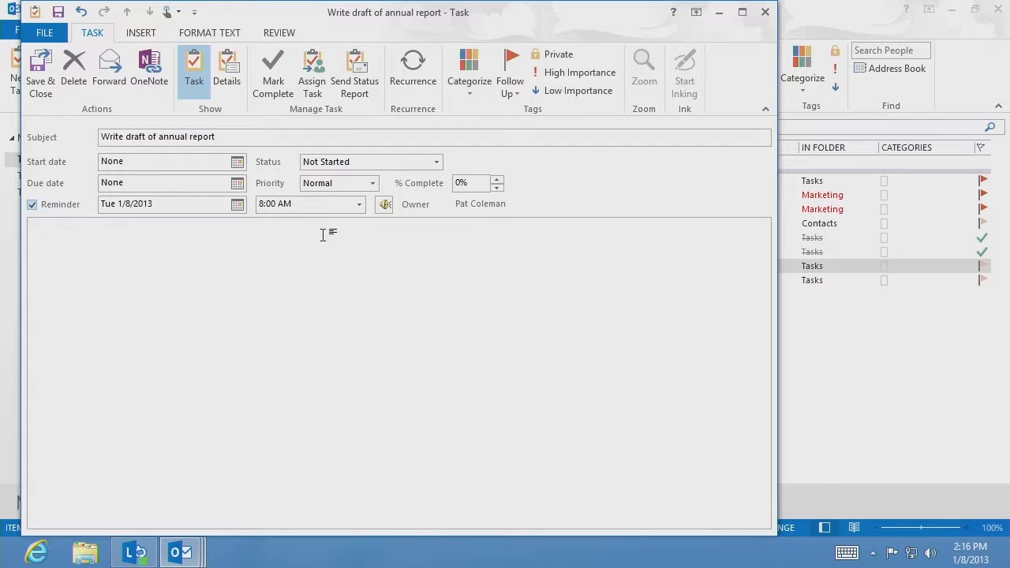
pyautogui.click(237, 205)
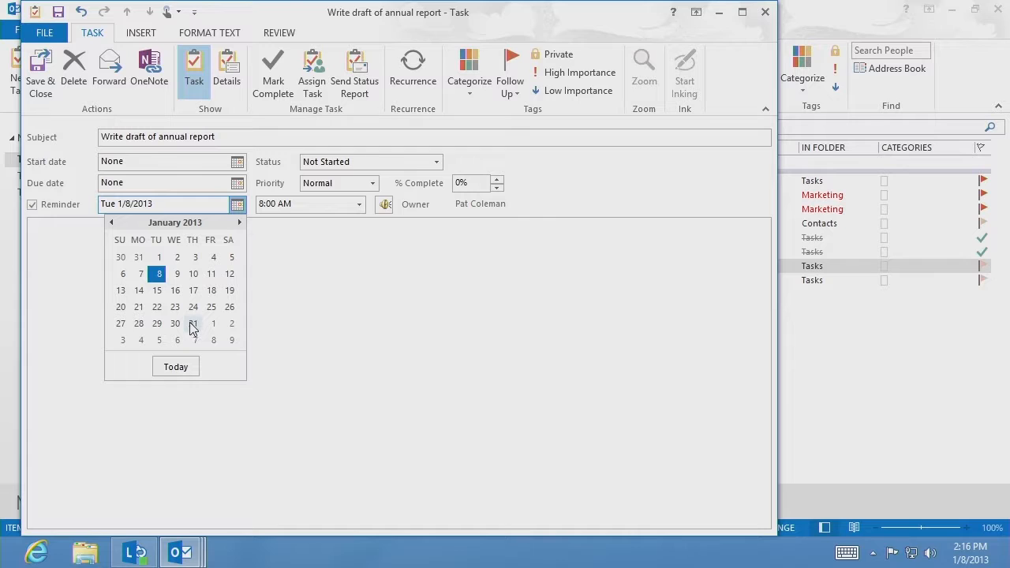
pyautogui.click(139, 323)
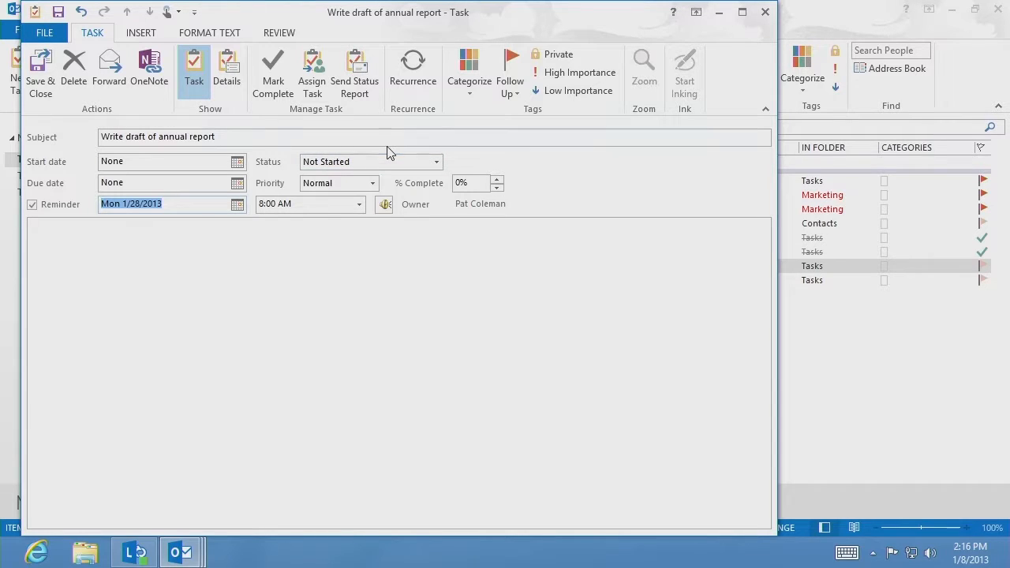
# Flag the task for follow-up next week and set its due date to Thursday 1/31/2013
pyautogui.click(510, 83)
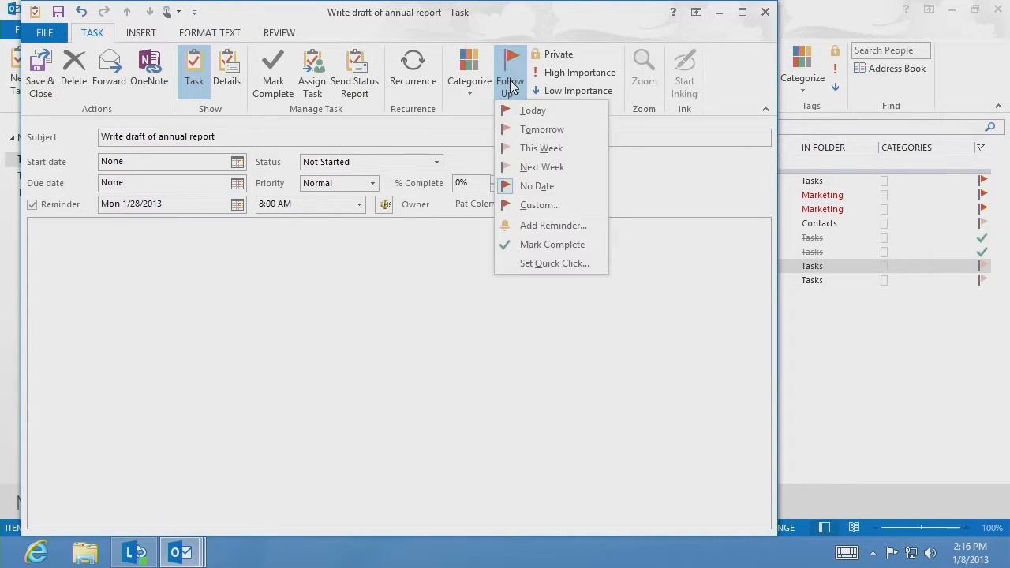
pyautogui.click(541, 166)
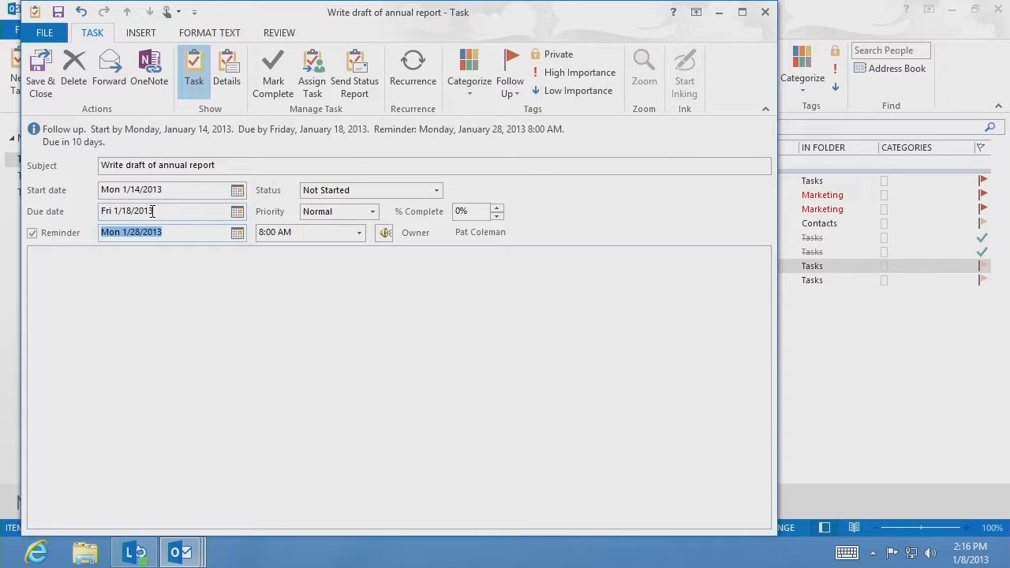
pyautogui.click(235, 211)
pyautogui.click(193, 331)
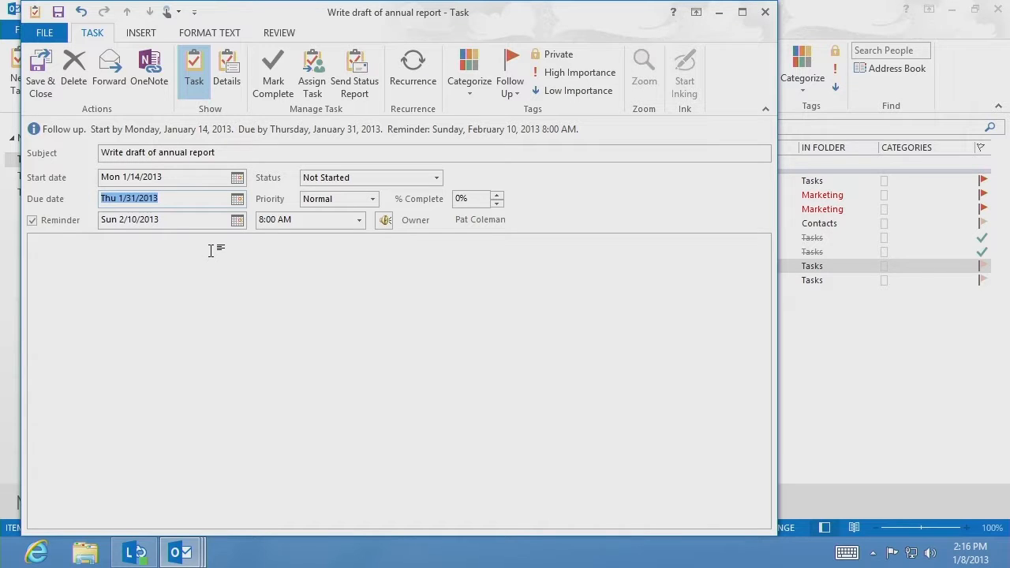
# Save the draft task and send its notes to the Quick Notes section in OneNote, closing the note page and the task when done
pyautogui.click(148, 67)
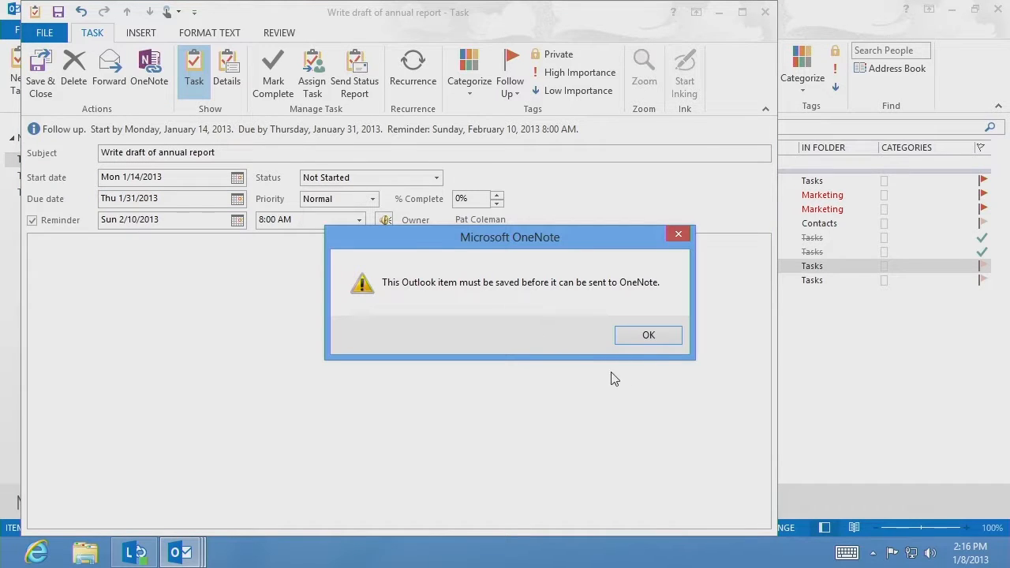
pyautogui.click(643, 336)
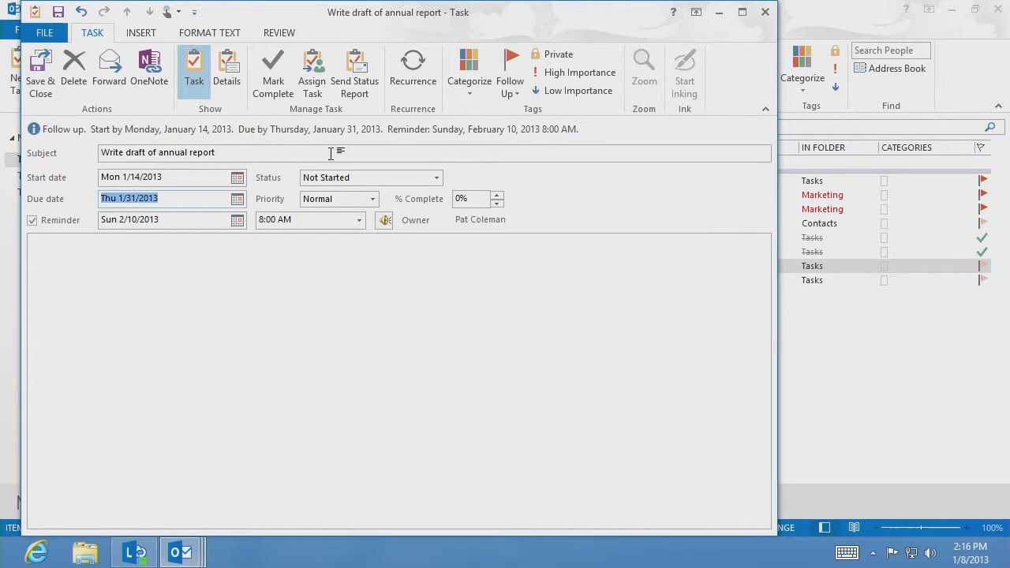
pyautogui.click(59, 13)
pyautogui.click(153, 68)
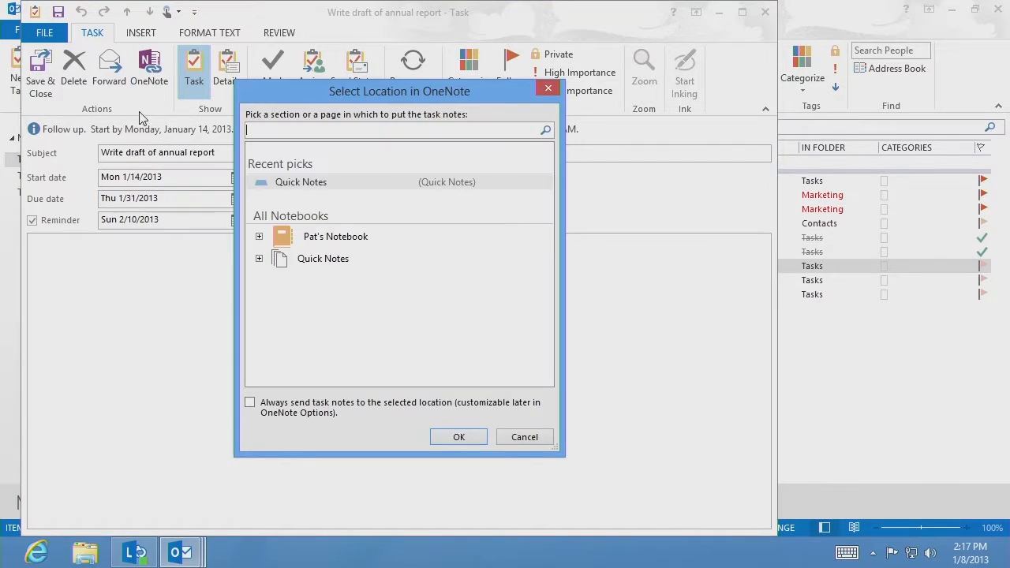
pyautogui.click(258, 258)
pyautogui.click(329, 278)
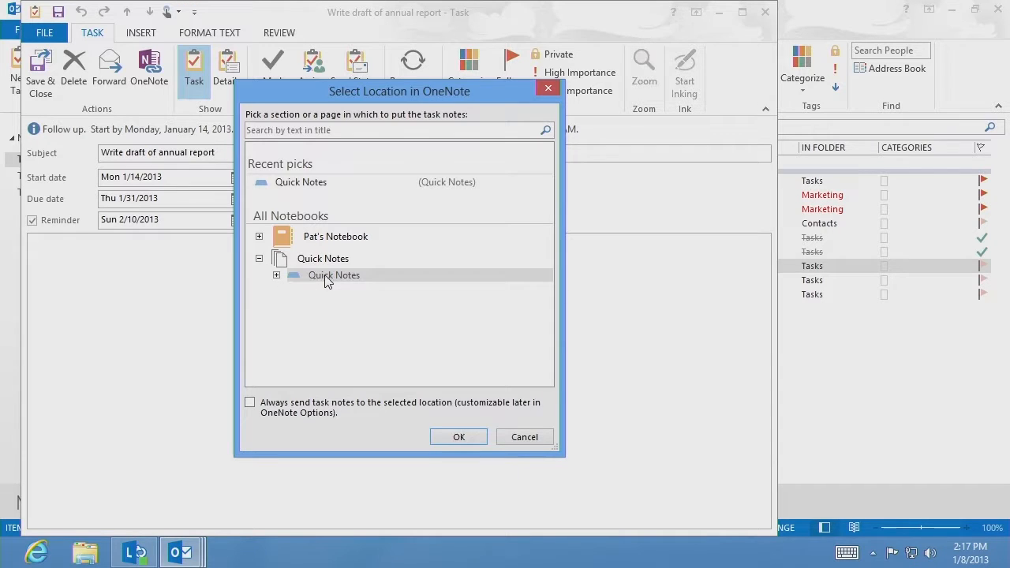
pyautogui.click(456, 438)
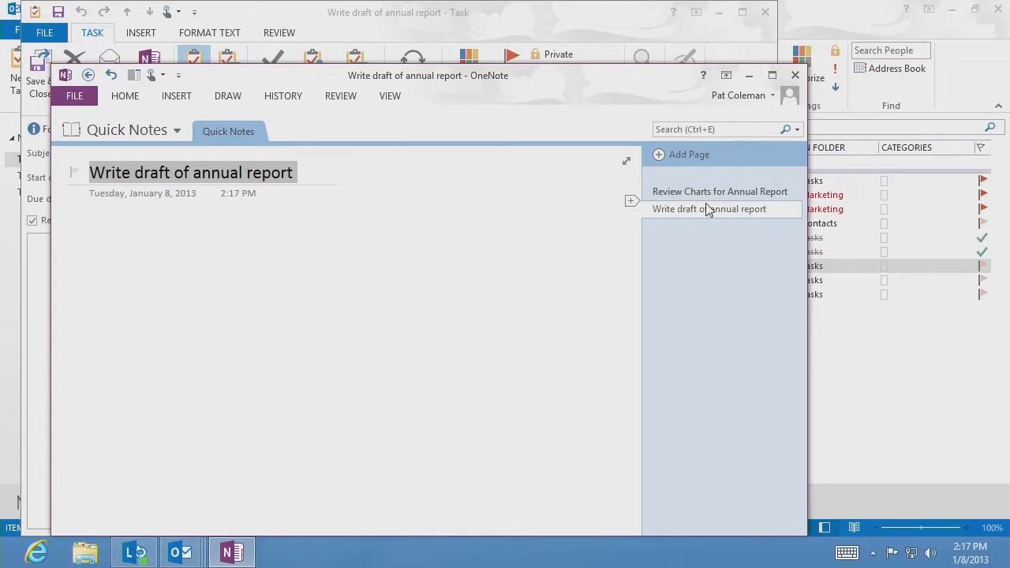
pyautogui.click(795, 75)
pyautogui.click(43, 79)
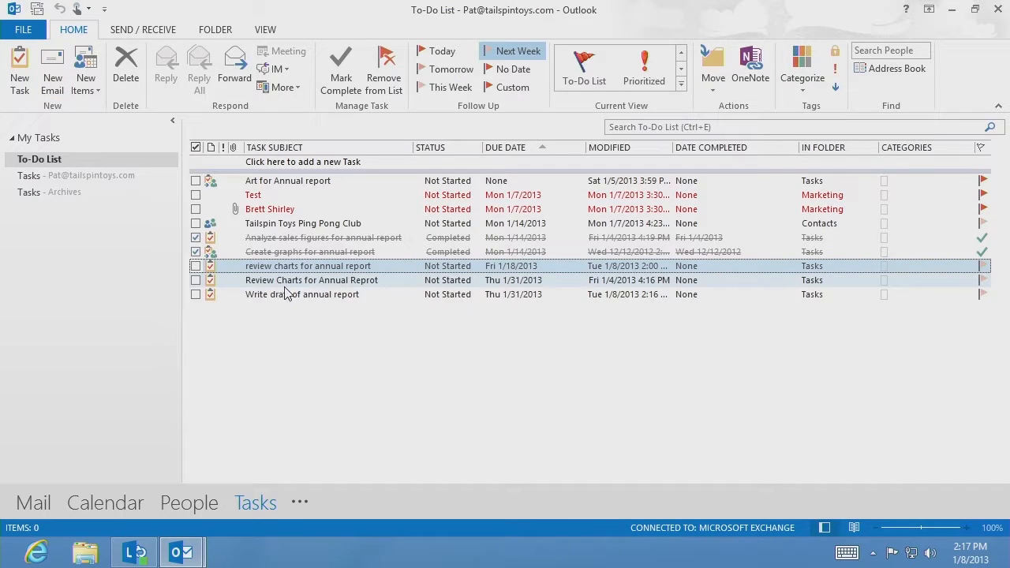
# In the details of the "Review Charts for Annual Reprot" task, set total work to 8 hours and actual work to 9 hours
pyautogui.doubleClick(288, 283)
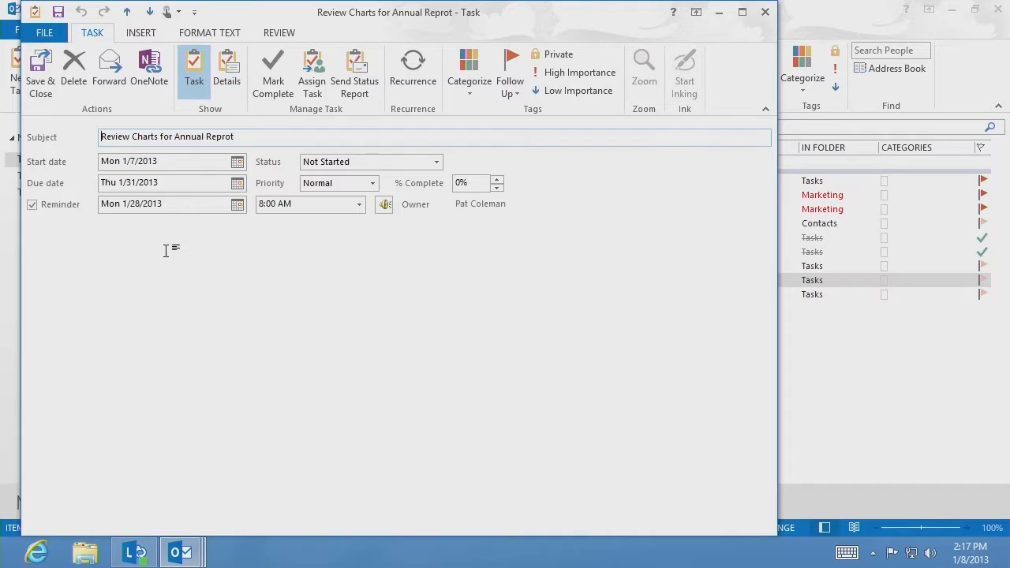
pyautogui.click(228, 74)
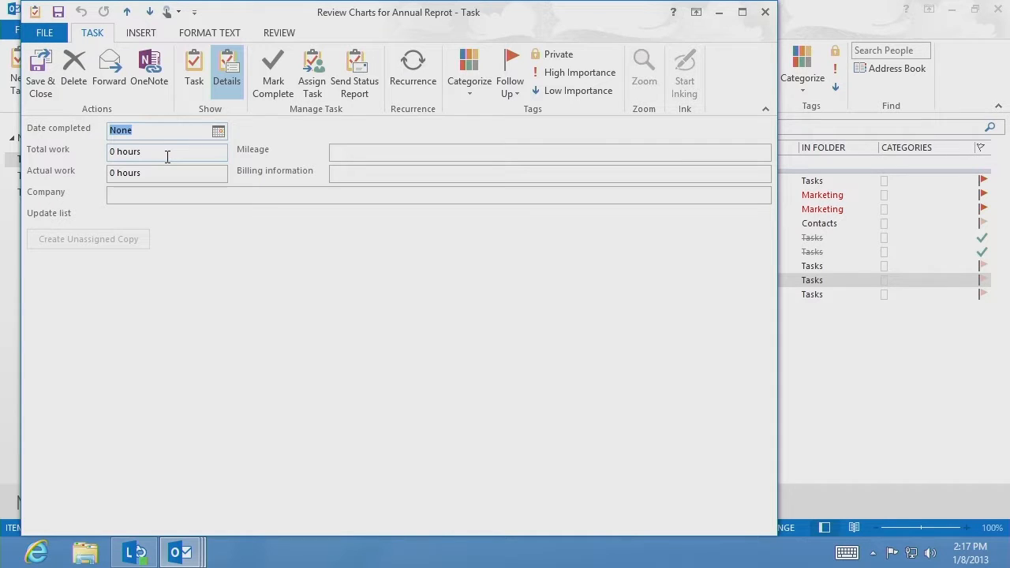
pyautogui.click(115, 152)
pyautogui.write('8')
pyautogui.click(116, 172)
pyautogui.moveTo(115, 172); pyautogui.dragTo(109, 176)
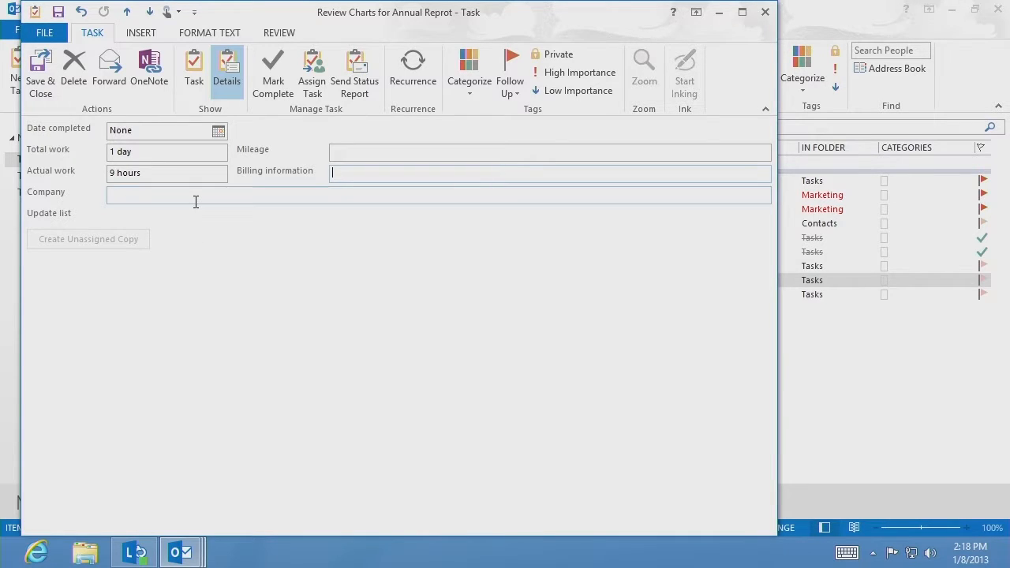
# Generate a status report message for the task, review it, and discard both the message and the task's changes
pyautogui.click(357, 73)
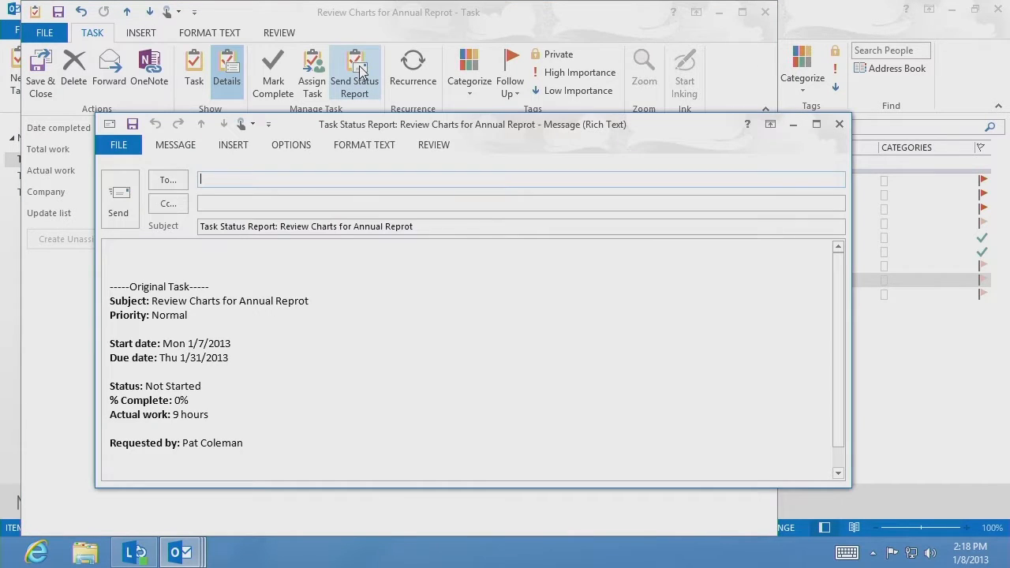
pyautogui.scroll(-1, 328, 314)
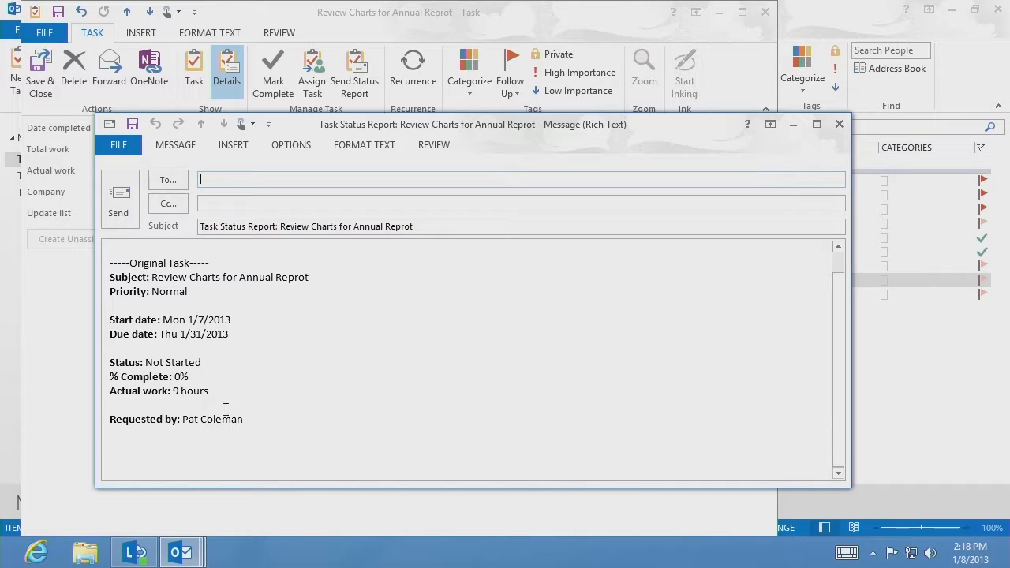
pyautogui.scroll(1, 290, 374)
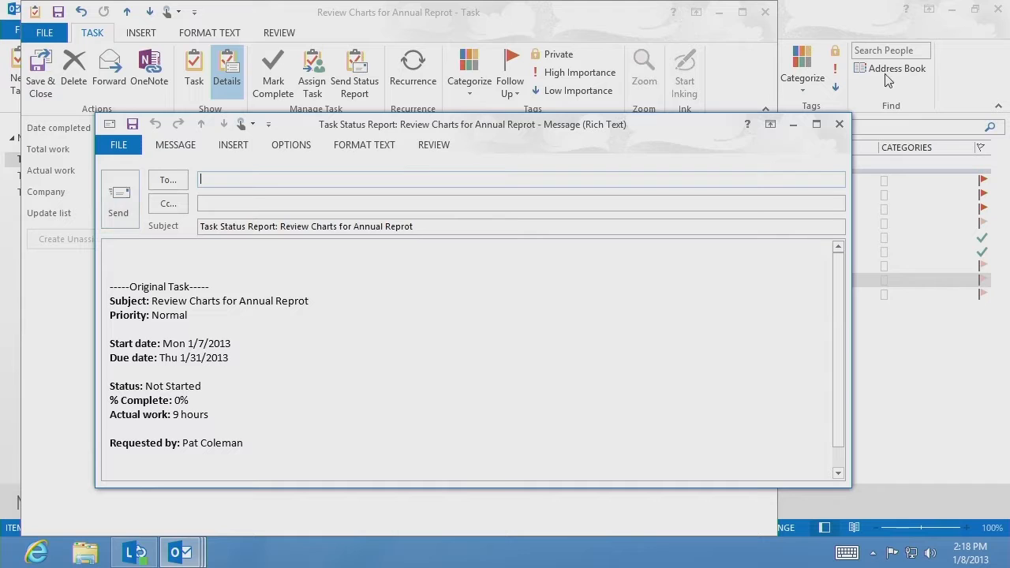
pyautogui.click(839, 125)
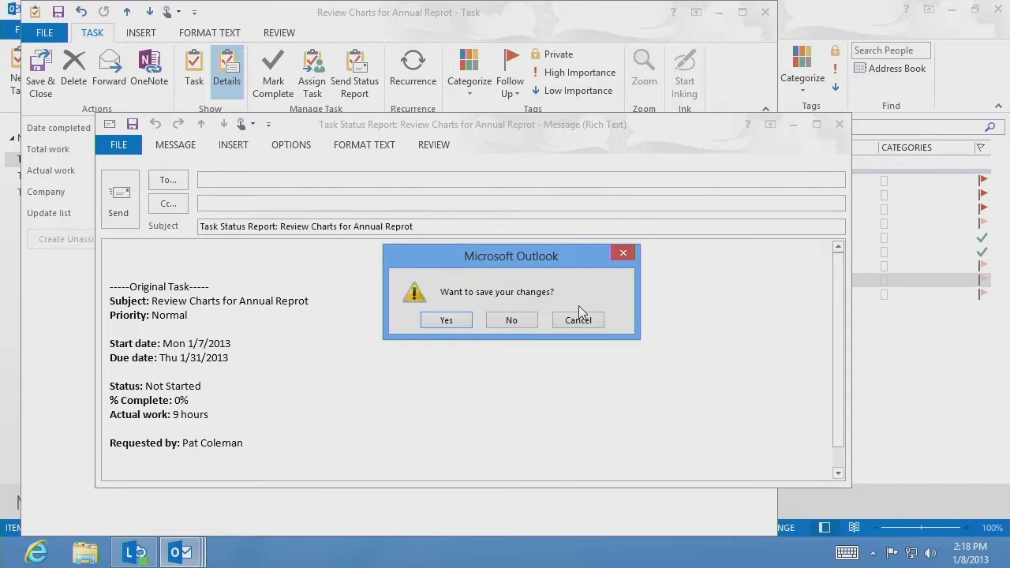
pyautogui.click(511, 320)
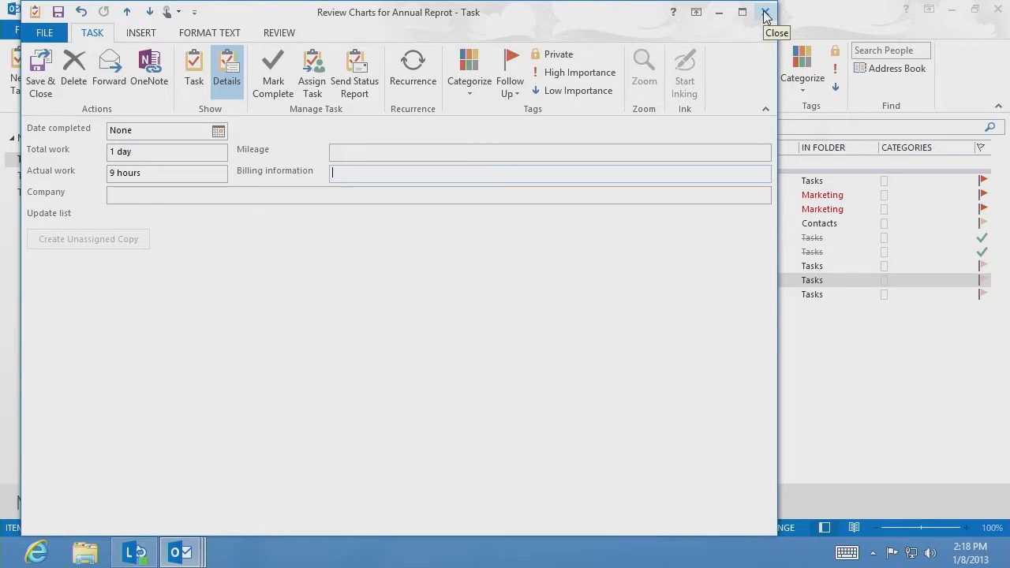
pyautogui.click(764, 13)
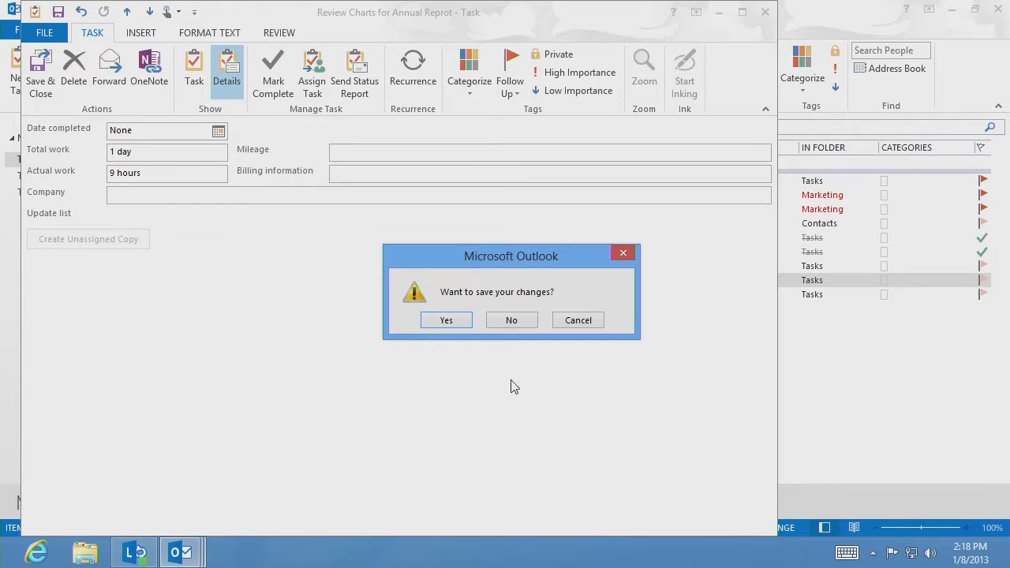
pyautogui.click(511, 320)
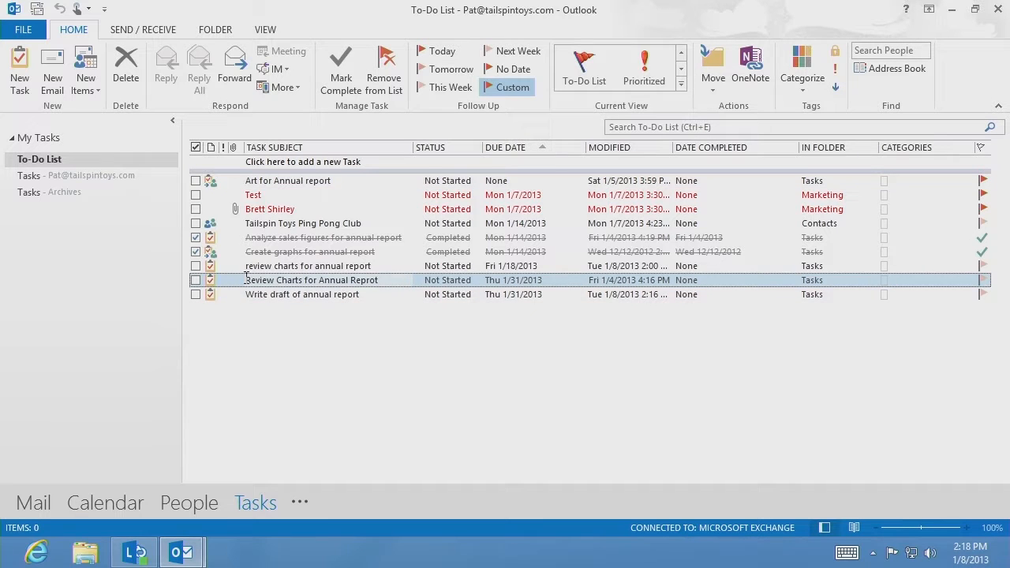
# Open the "Write draft of annual report" task and assign it to a coworker by entering the recipient's name
pyautogui.click(209, 295)
pyautogui.doubleClick(209, 294)
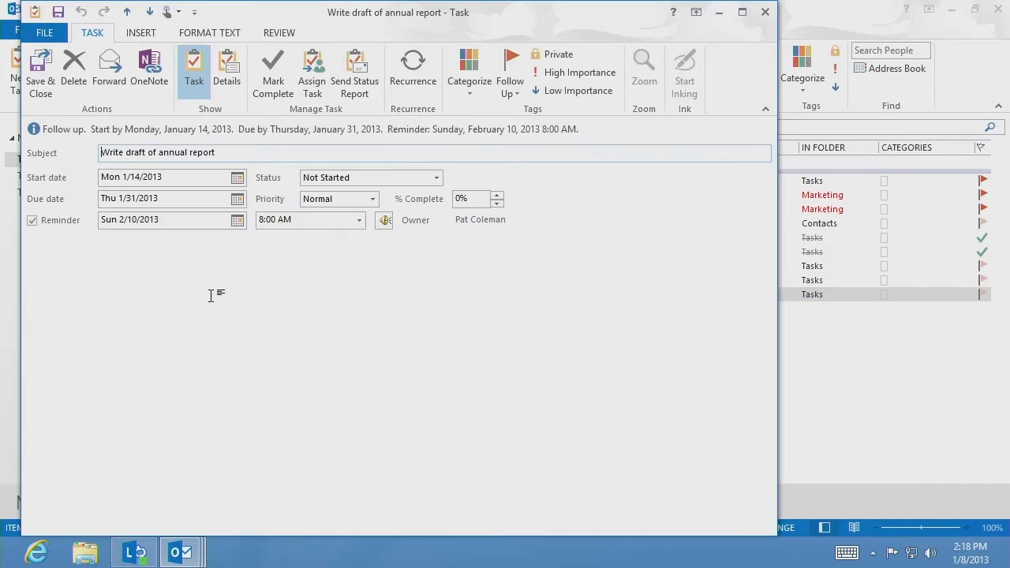
pyautogui.click(315, 89)
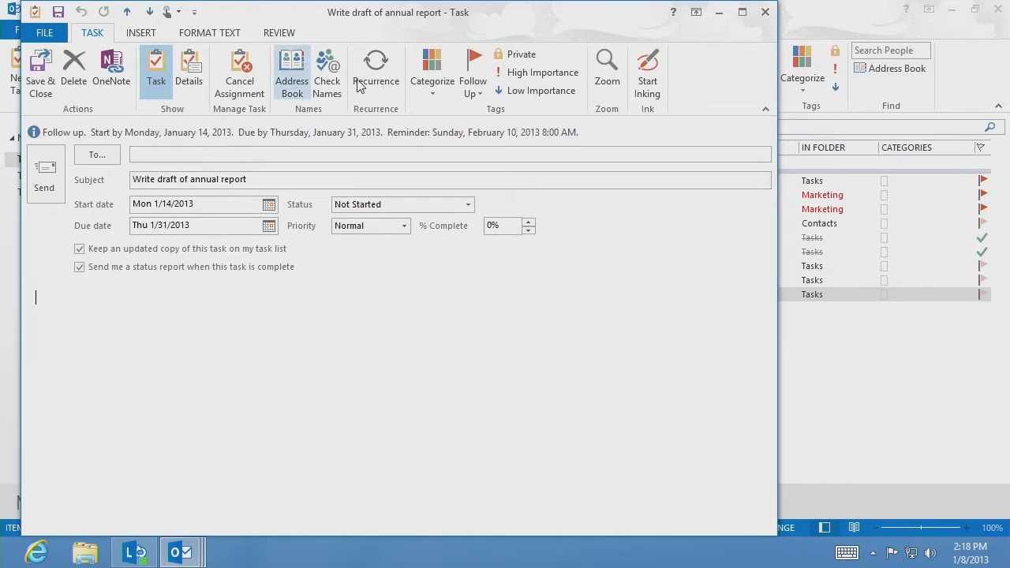
pyautogui.click(224, 153)
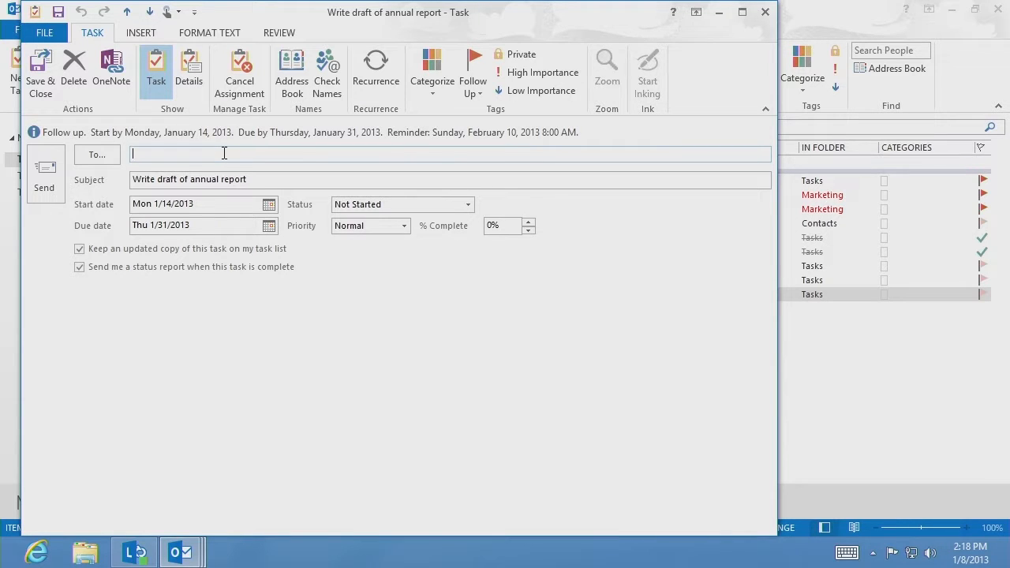
pyautogui.write('Kel')
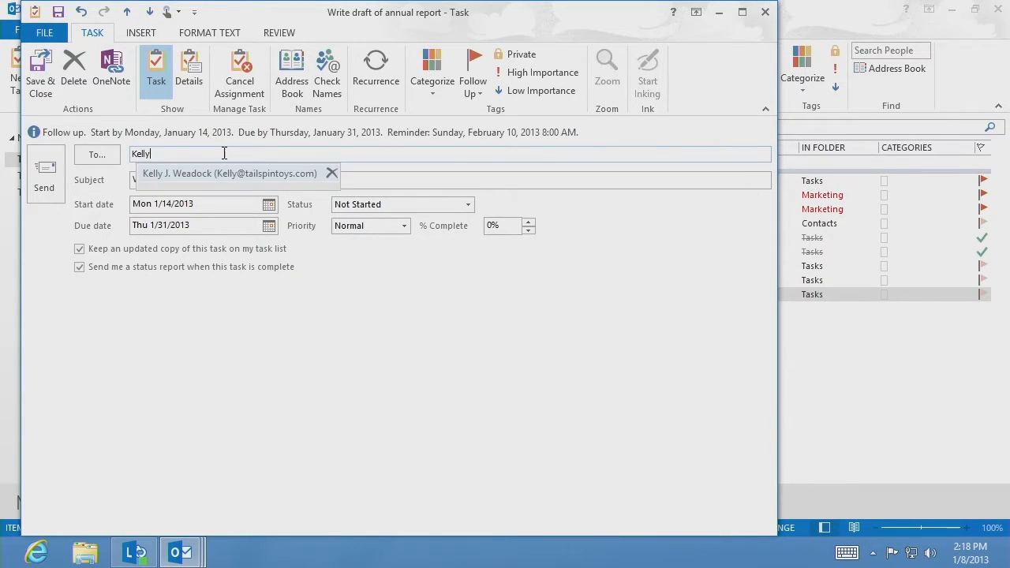
pyautogui.write('ly')
pyautogui.press('Return')
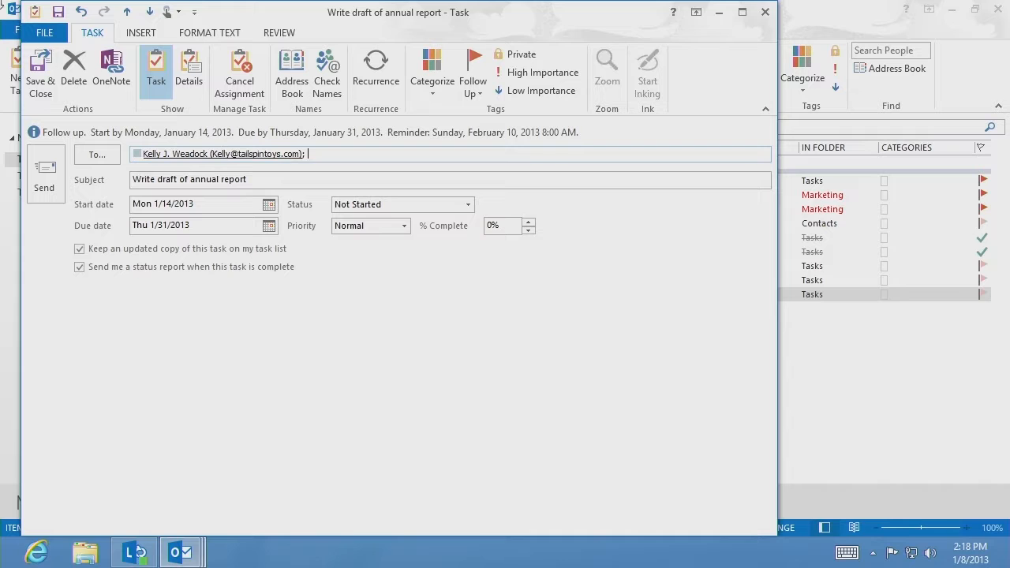
# Send the task assignment to the recipient and accept turning off the task's reminder
pyautogui.click(52, 188)
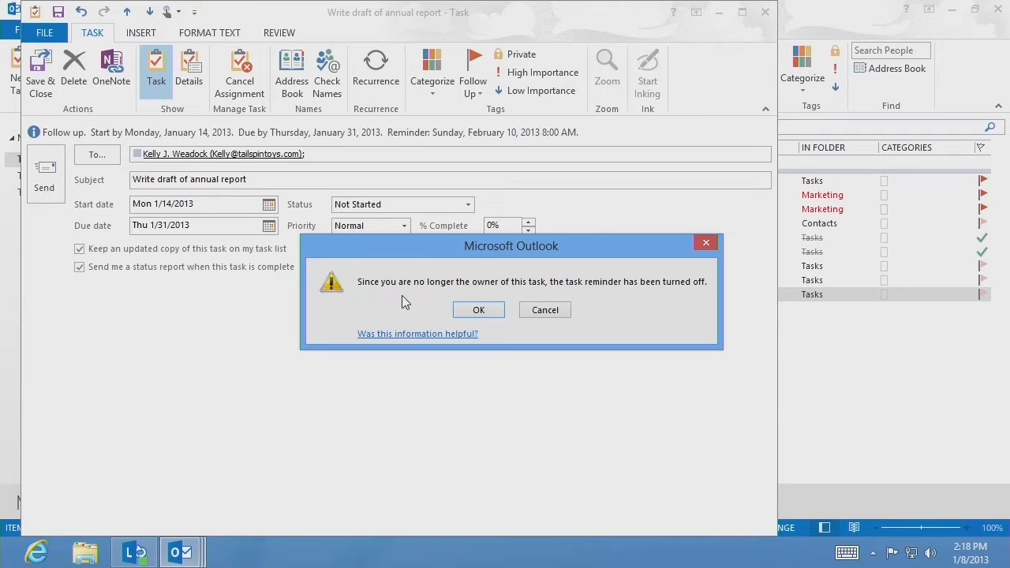
pyautogui.moveTo(392, 246); pyautogui.dragTo(381, 279)
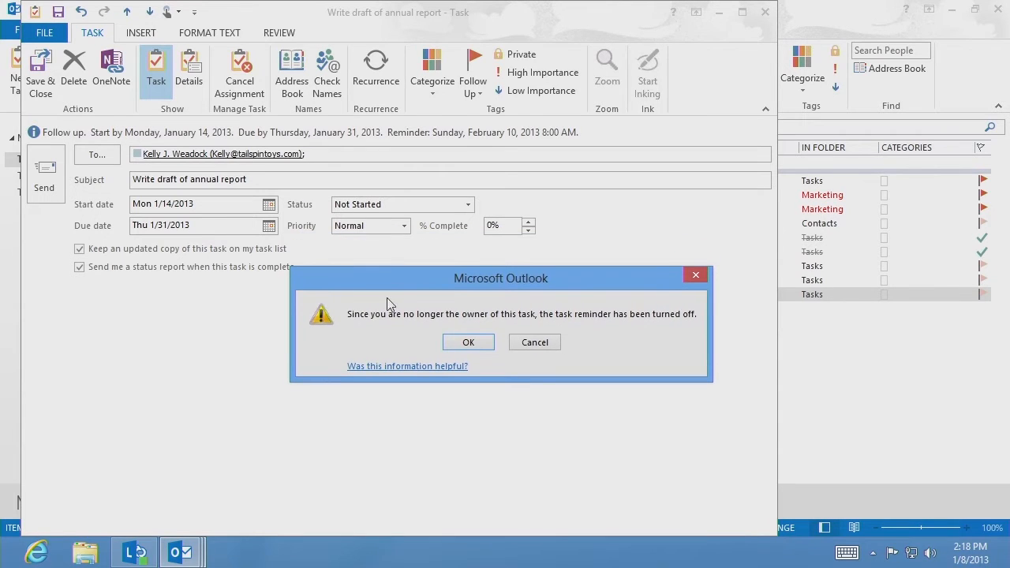
pyautogui.click(470, 342)
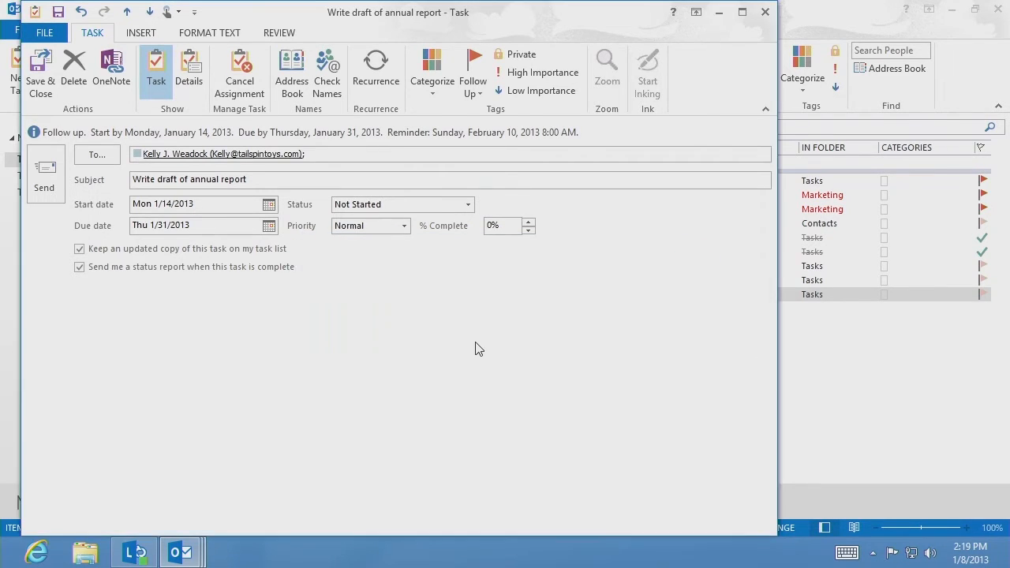